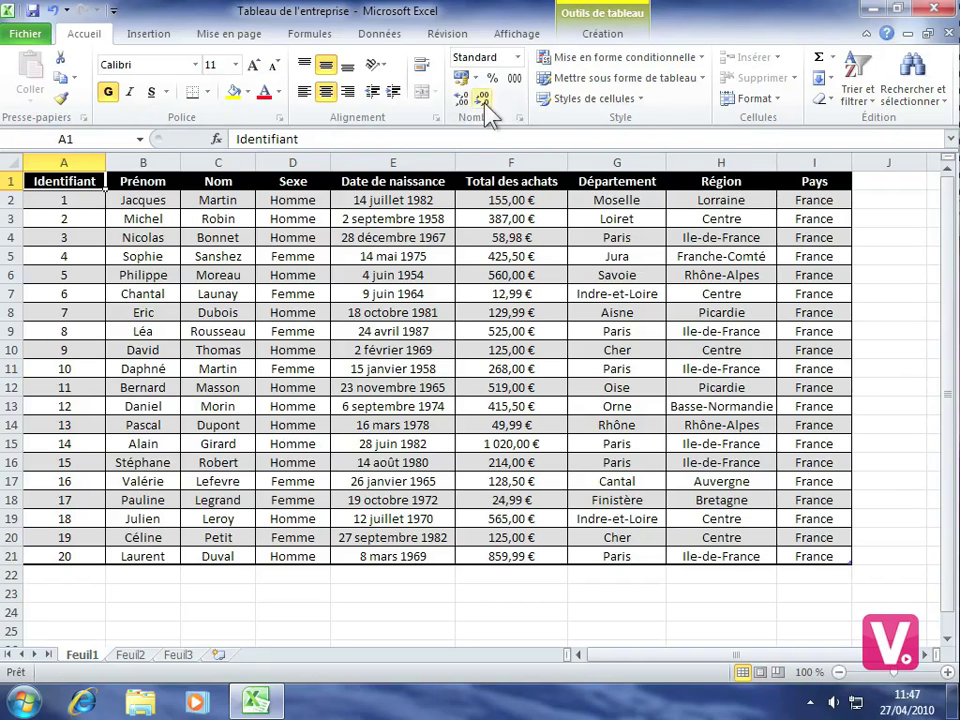
Search the sheet for the first name held in cell B8, stepping through the matches
{"action": "left_click", "coordinate": [914, 92]}
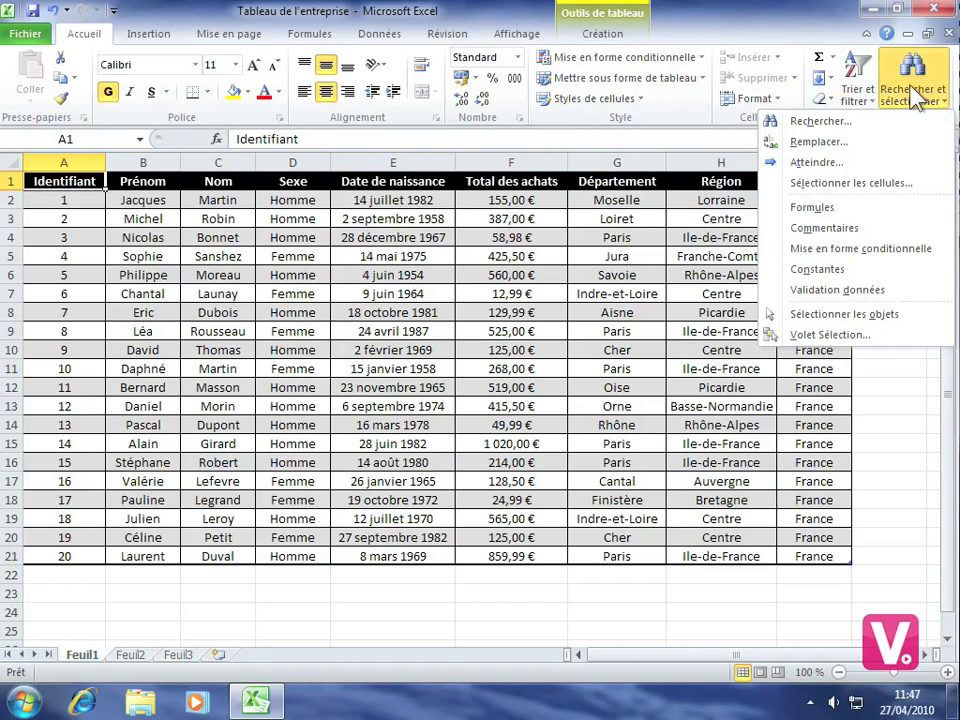
{"action": "left_click", "coordinate": [846, 121]}
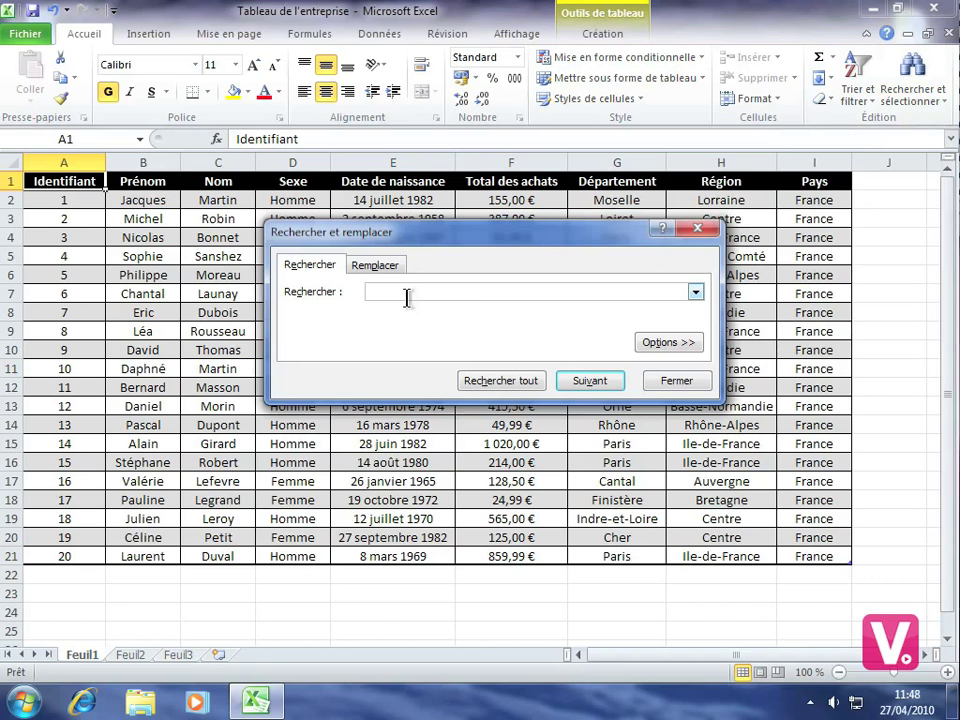
{"action": "type", "text": "Eric"}
{"action": "left_click", "coordinate": [600, 384]}
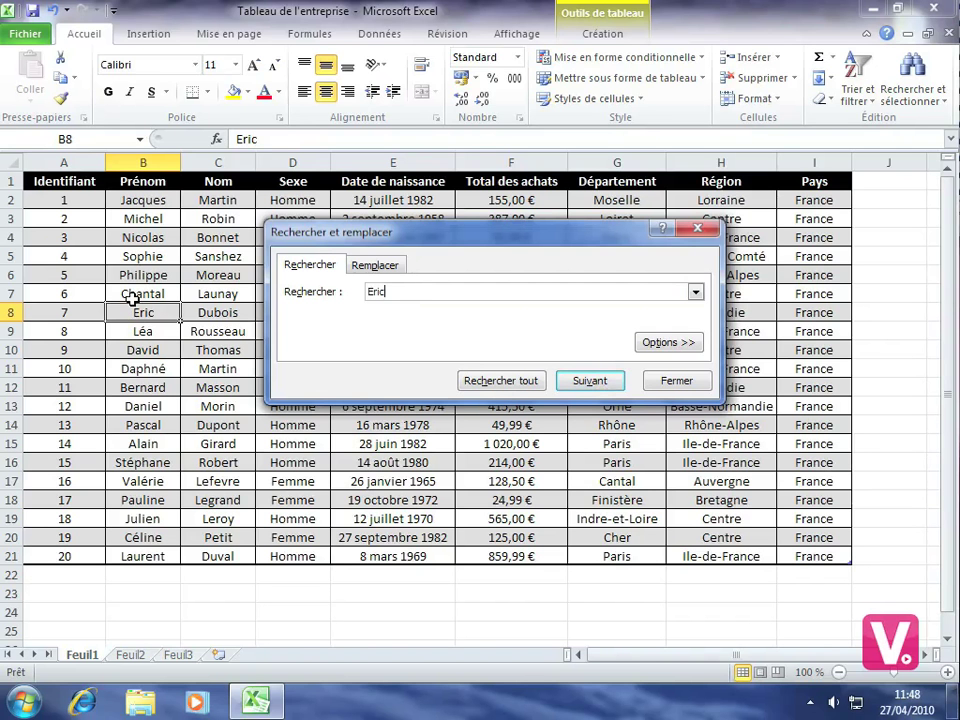
{"action": "left_click", "coordinate": [579, 383]}
{"action": "left_click", "coordinate": [578, 384]}
Expand the search options and set the search to Feuille, Par colonne, looking in Valeurs
{"action": "left_click", "coordinate": [677, 341]}
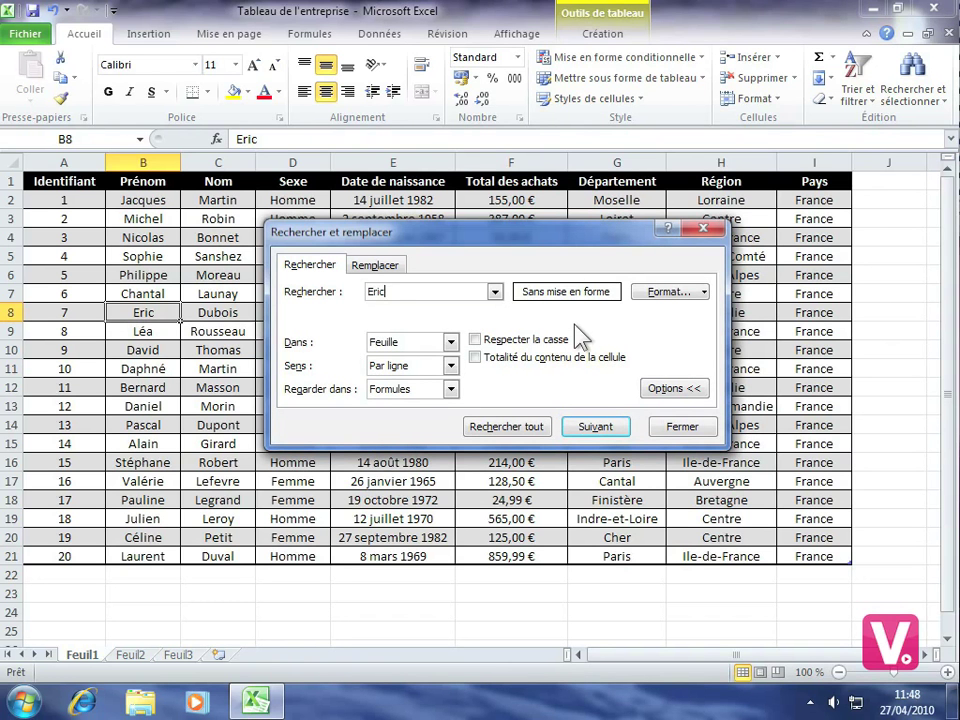
{"action": "left_click", "coordinate": [451, 342]}
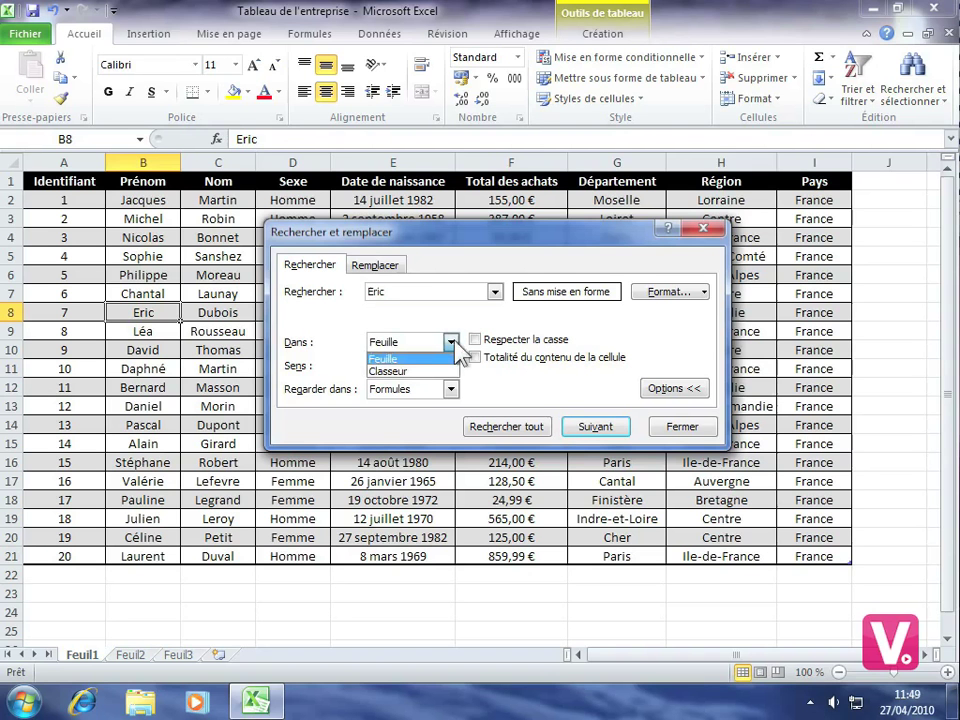
{"action": "left_click", "coordinate": [392, 360]}
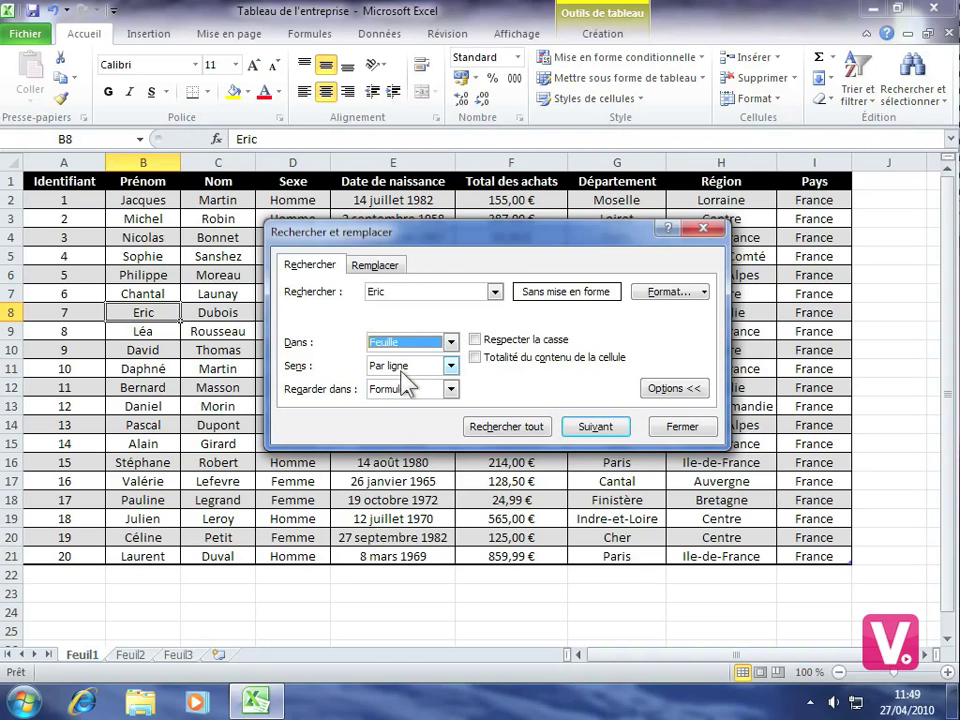
{"action": "left_click", "coordinate": [451, 366]}
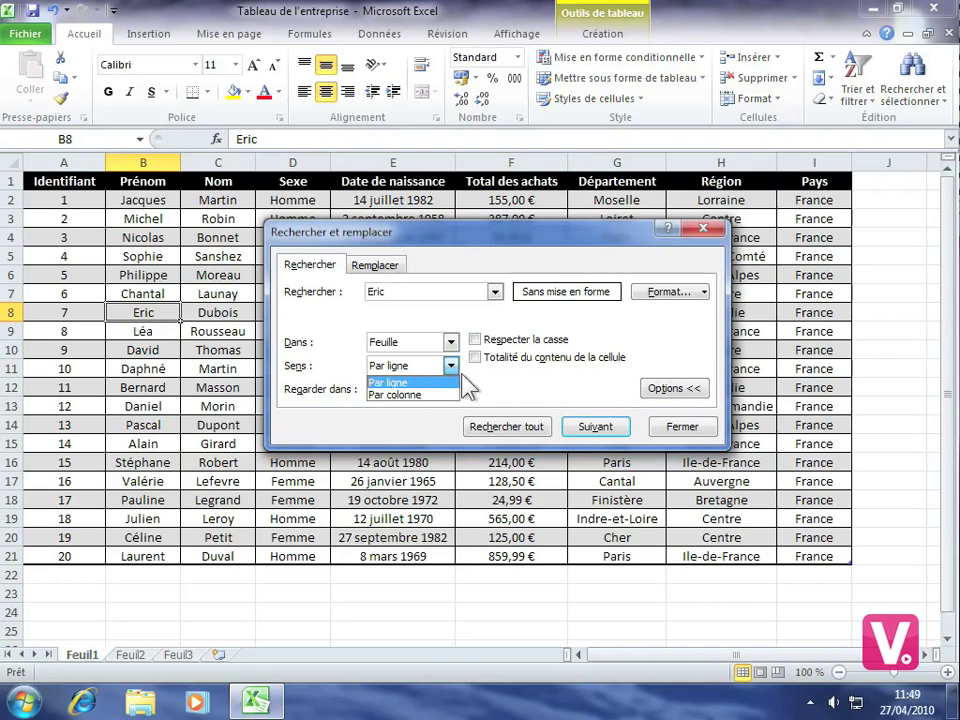
{"action": "left_click", "coordinate": [432, 394]}
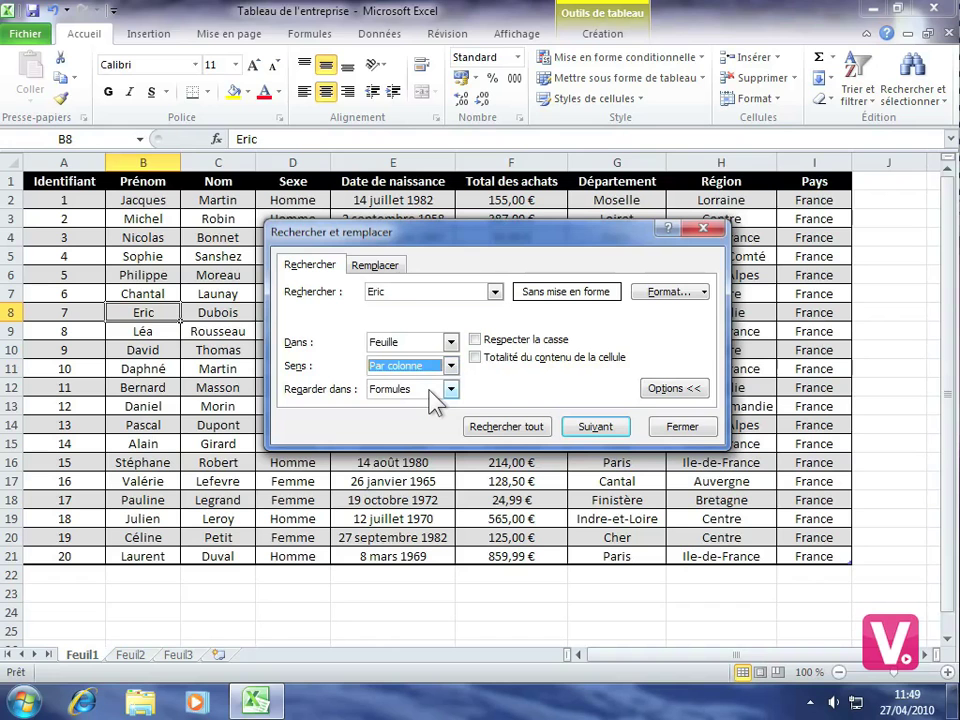
{"action": "left_click", "coordinate": [451, 389]}
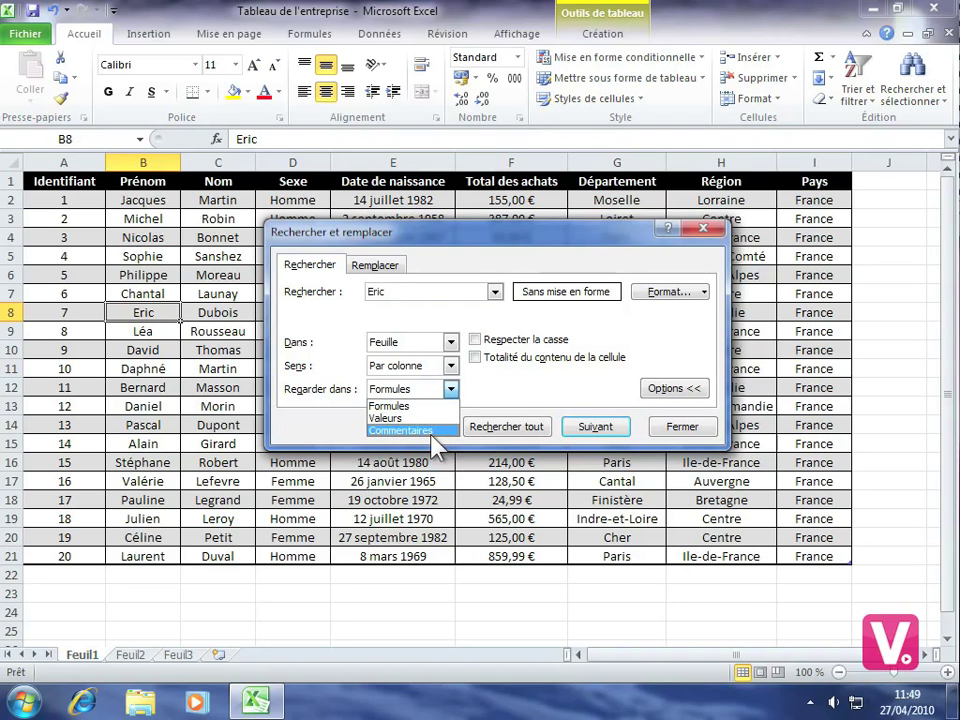
{"action": "left_click", "coordinate": [385, 417]}
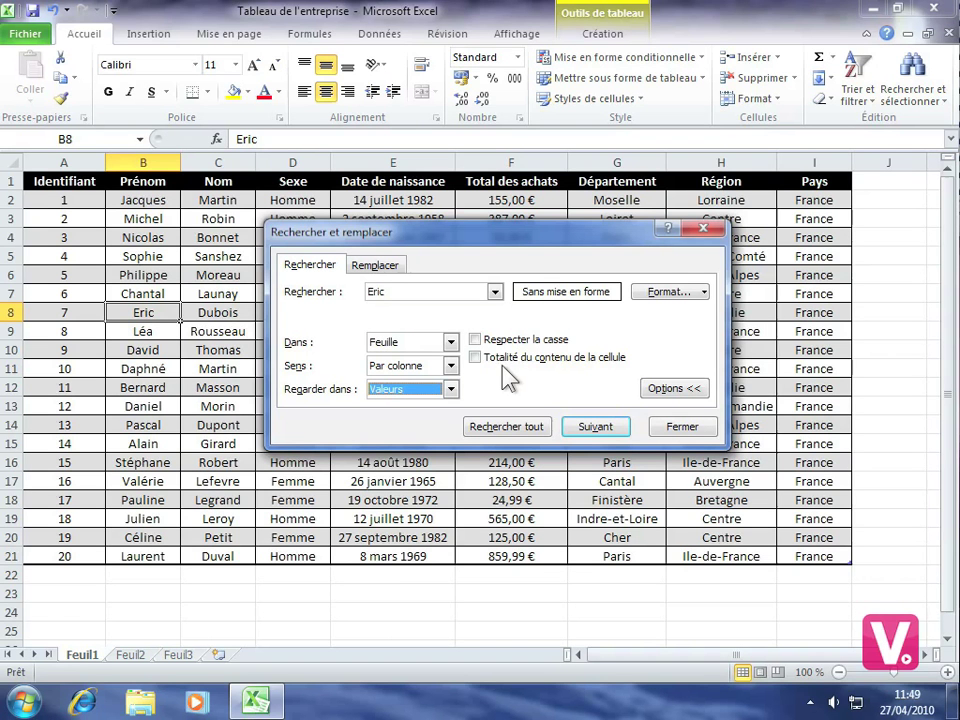
Enable Respecter la casse and find the first name held in cell B15 with its capital initial
{"action": "left_click", "coordinate": [476, 339]}
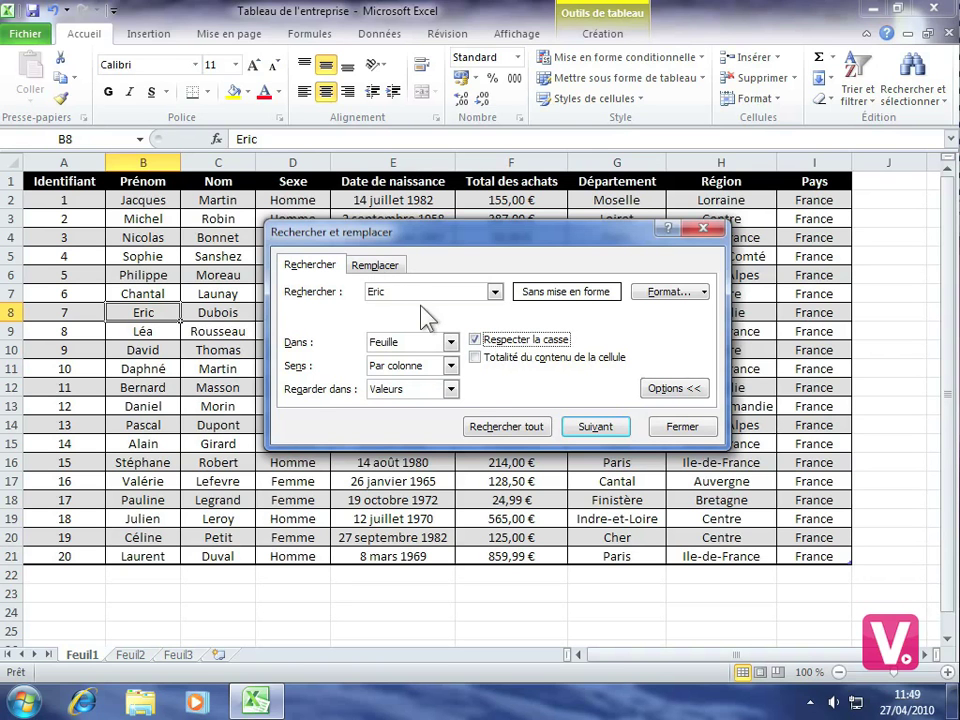
{"action": "left_click_drag", "start_coordinate": [395, 291], "coordinate": [362, 291]}
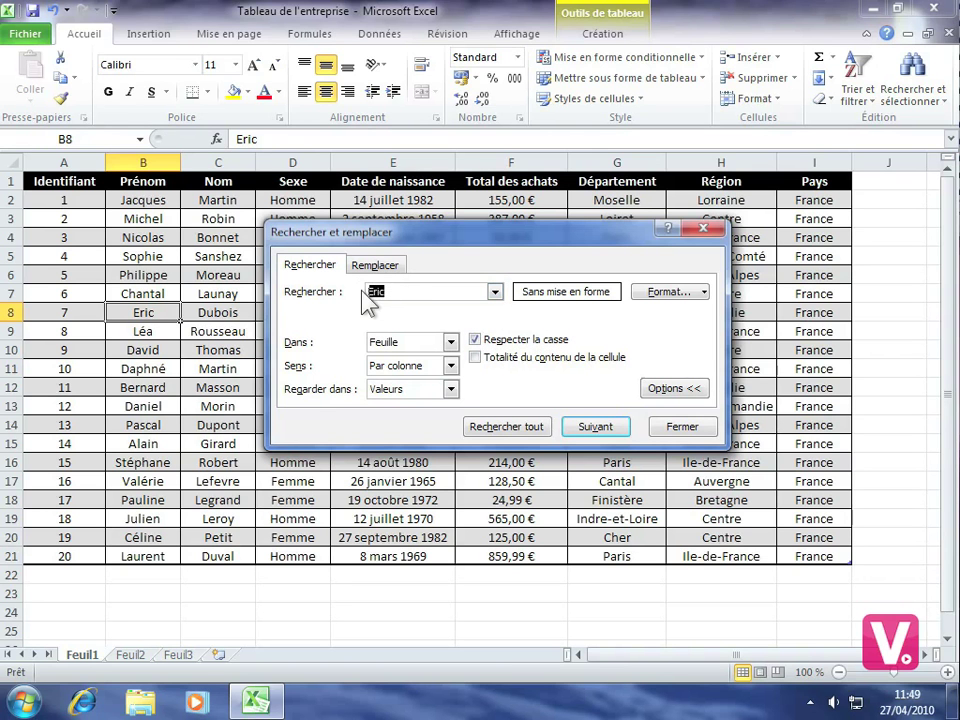
{"action": "type", "text": "Alain"}
{"action": "left_click", "coordinate": [595, 427]}
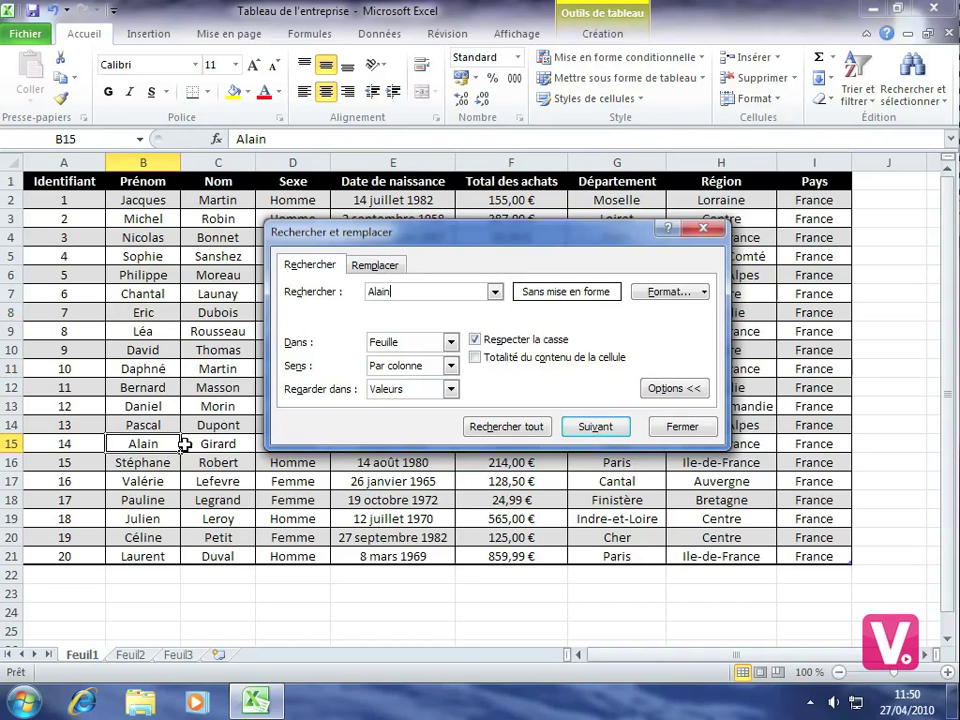
Repeat the case-sensitive search with the first name's initial changed to lowercase
{"action": "left_click", "coordinate": [372, 292]}
{"action": "key", "text": "Delete"}
{"action": "type", "text": "a"}
{"action": "left_click", "coordinate": [593, 426]}
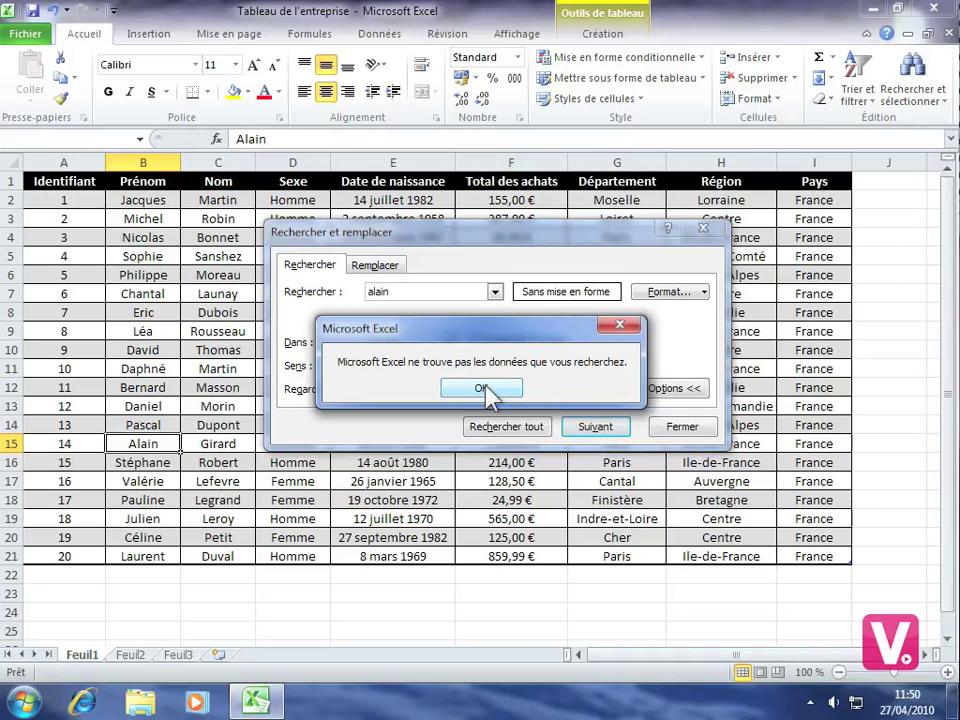
{"action": "left_click", "coordinate": [483, 389]}
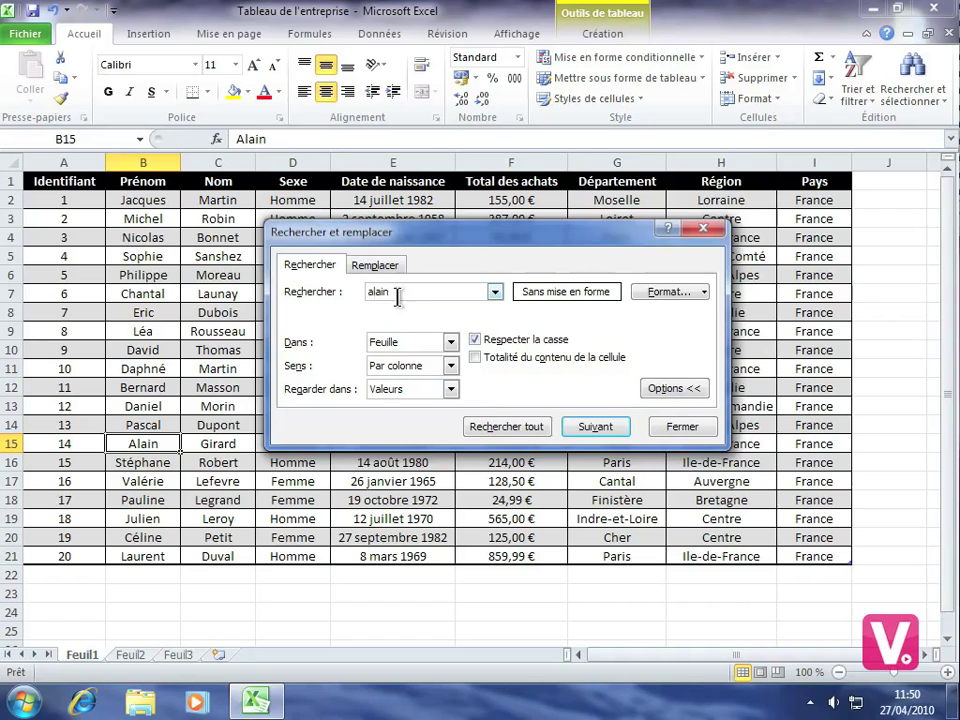
Switch to replacing, re-enter the lowercase first name as the search text and disable Respecter la casse
{"action": "left_click", "coordinate": [372, 266]}
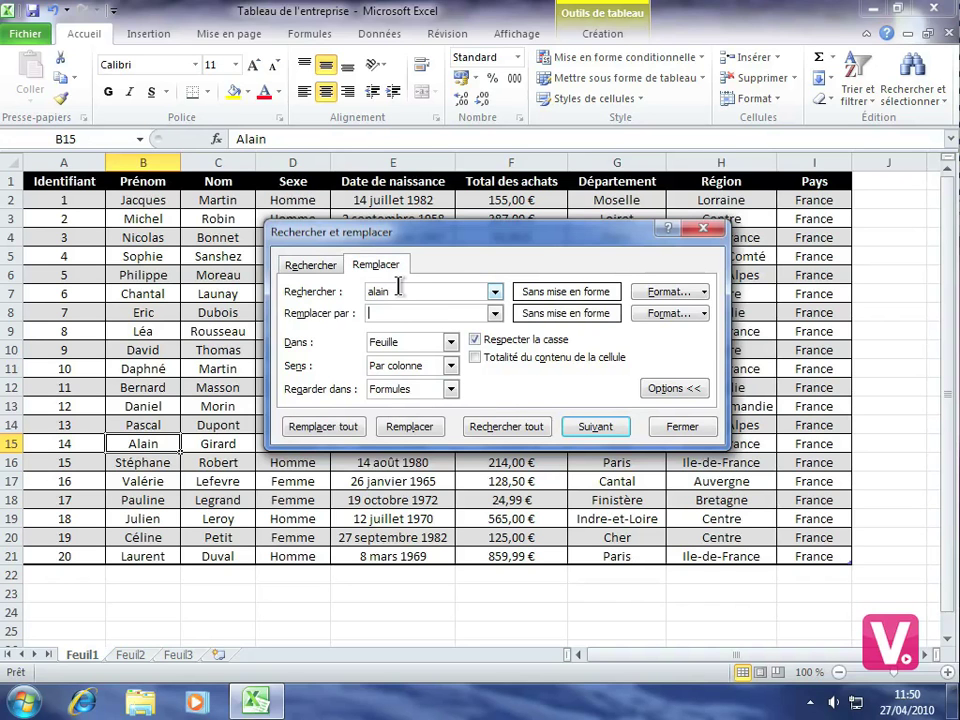
{"action": "double_click", "coordinate": [396, 290]}
{"action": "key", "text": "BackSpace"}
{"action": "type", "text": "alain"}
{"action": "left_click", "coordinate": [477, 342]}
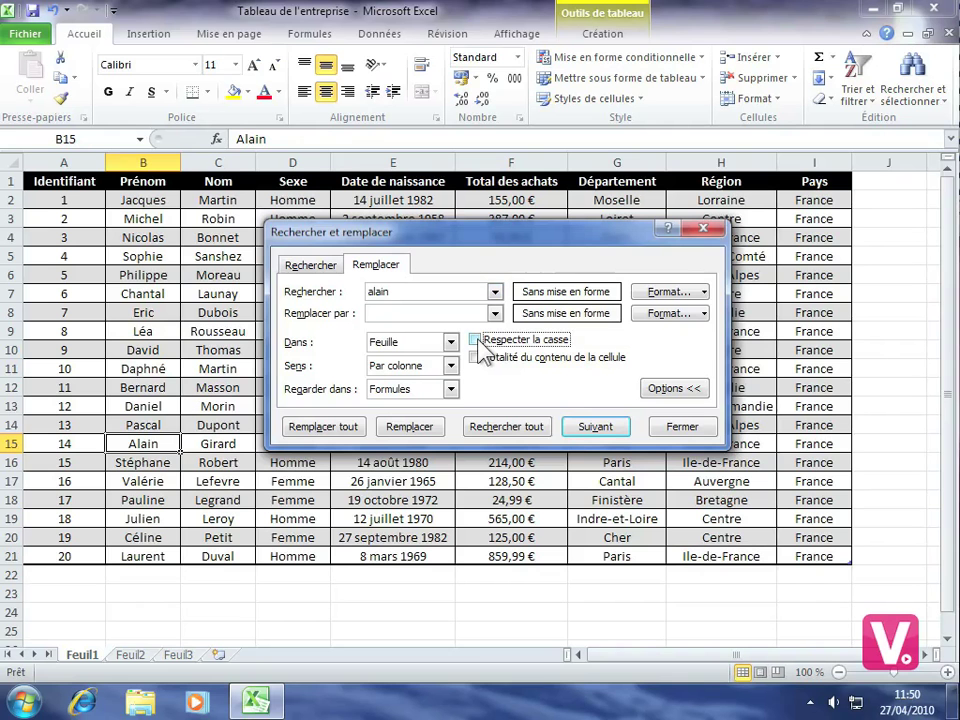
Enter the first name held in cell B12 as the replacement text
{"action": "left_click", "coordinate": [395, 313]}
{"action": "type", "text": "Bernadr"}
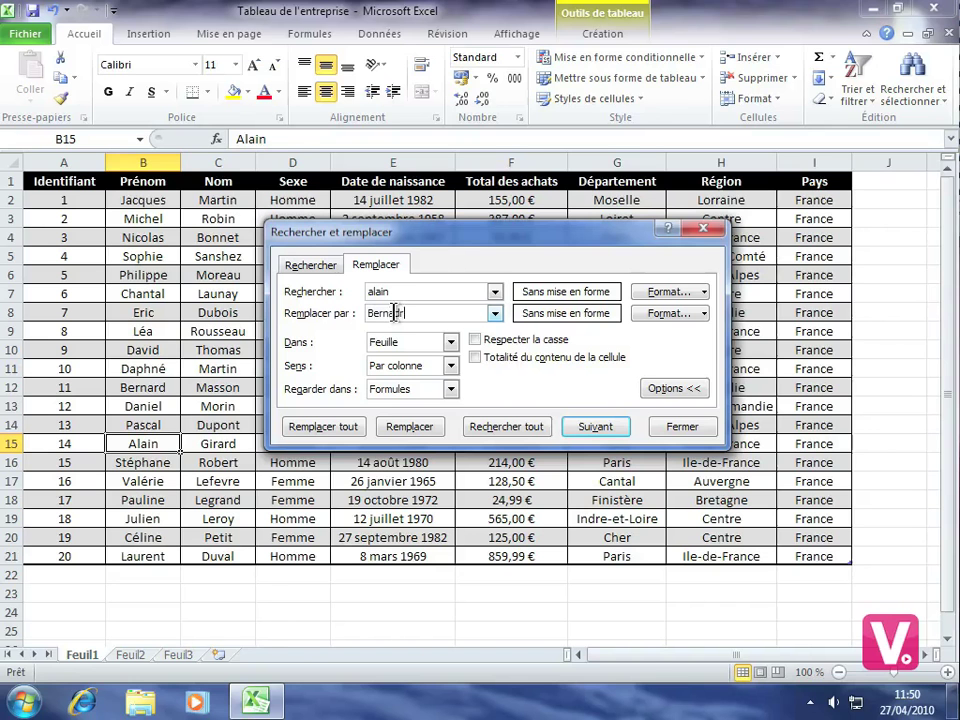
{"action": "key", "text": "BackSpace"}
{"action": "key", "text": "BackSpace"}
{"action": "type", "text": "rd"}
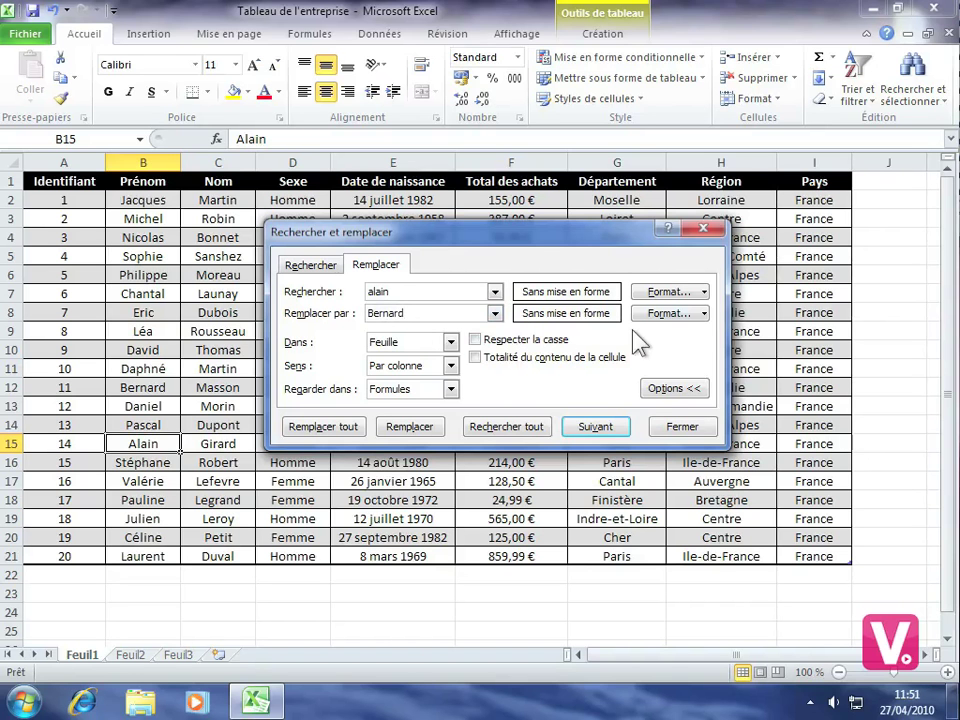
Set the replacement text's format to the Gras font style
{"action": "left_click", "coordinate": [690, 314]}
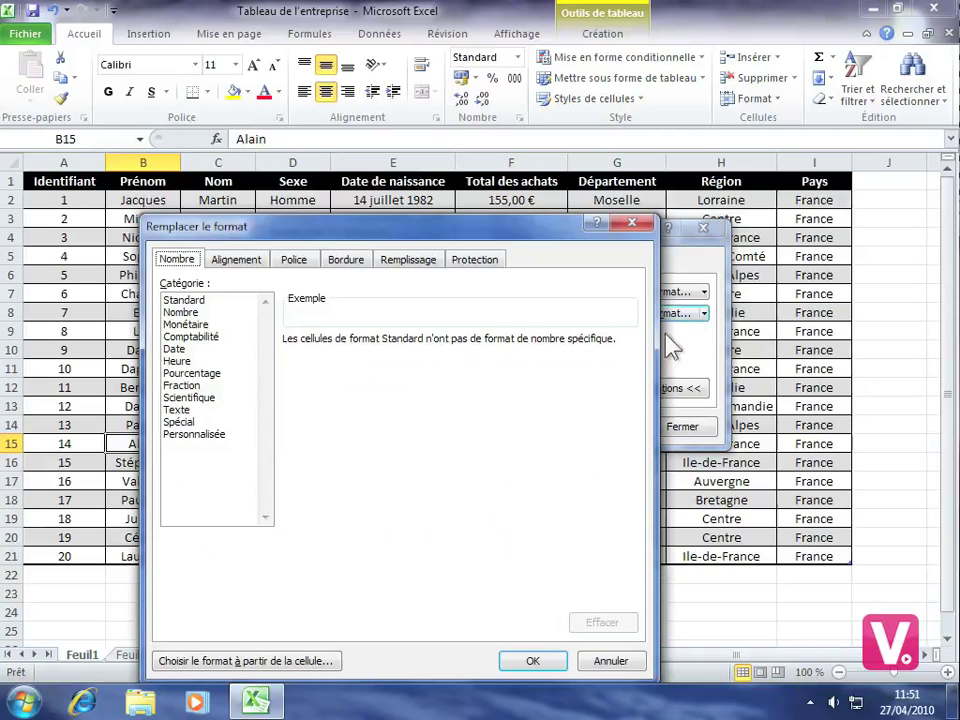
{"action": "left_click", "coordinate": [295, 262]}
{"action": "left_click", "coordinate": [423, 344]}
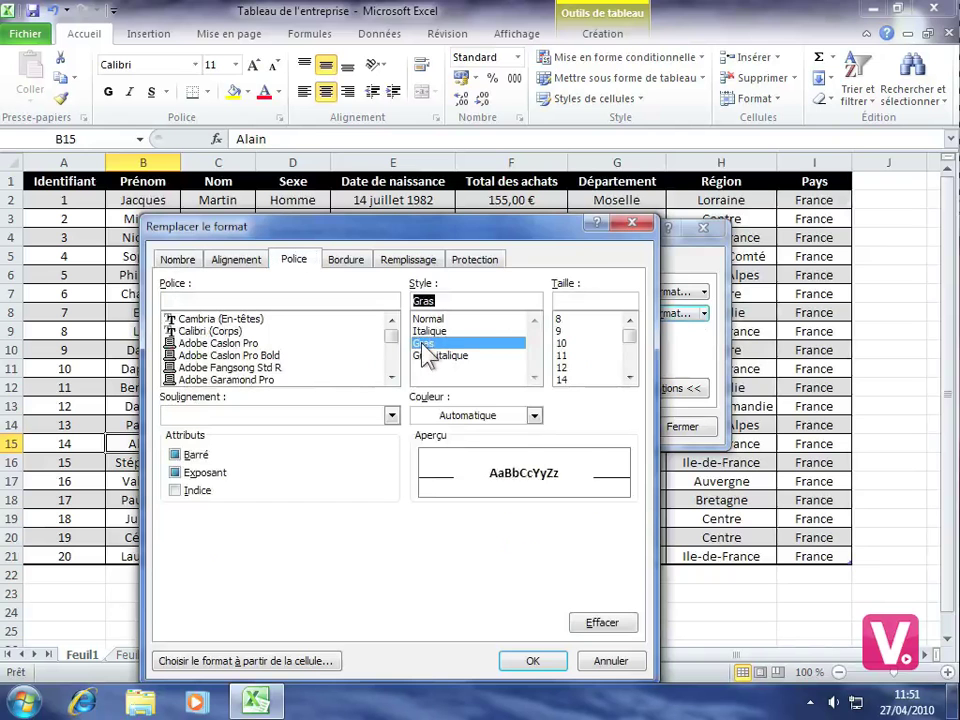
{"action": "left_click", "coordinate": [531, 664]}
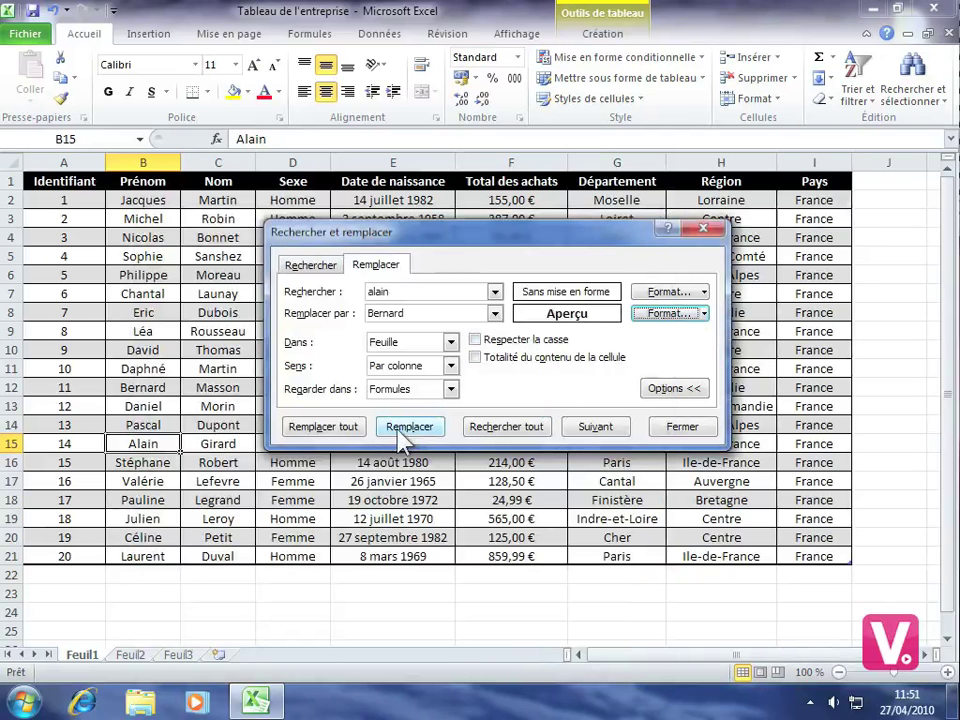
Replace the matching first name in cell B15 with the bold replacement and close Rechercher et remplacer
{"action": "left_click", "coordinate": [592, 430]}
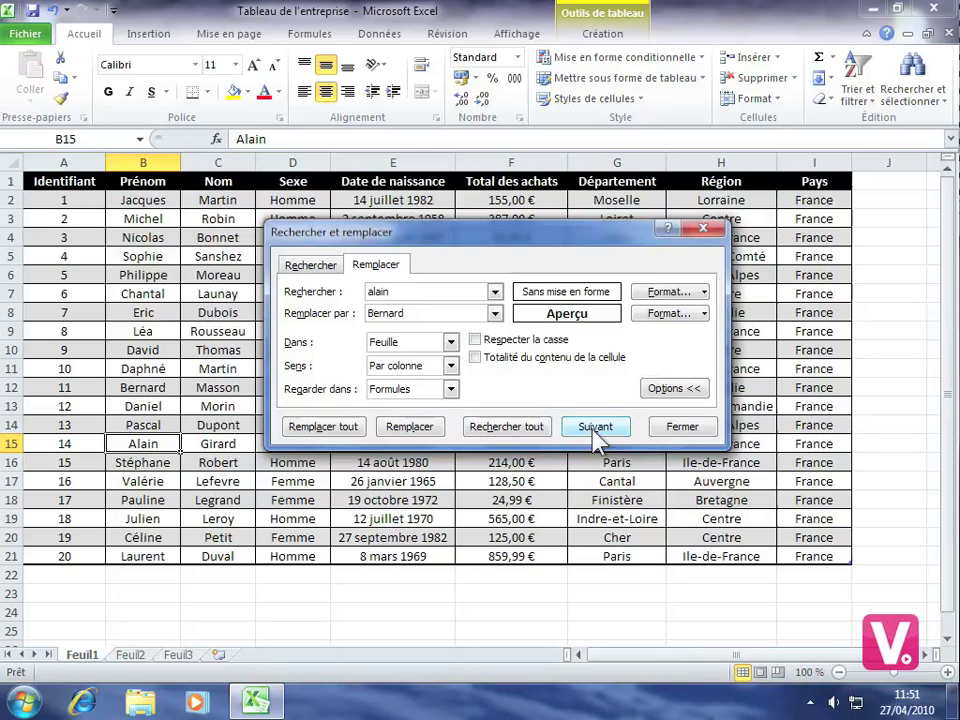
{"action": "left_click", "coordinate": [408, 430]}
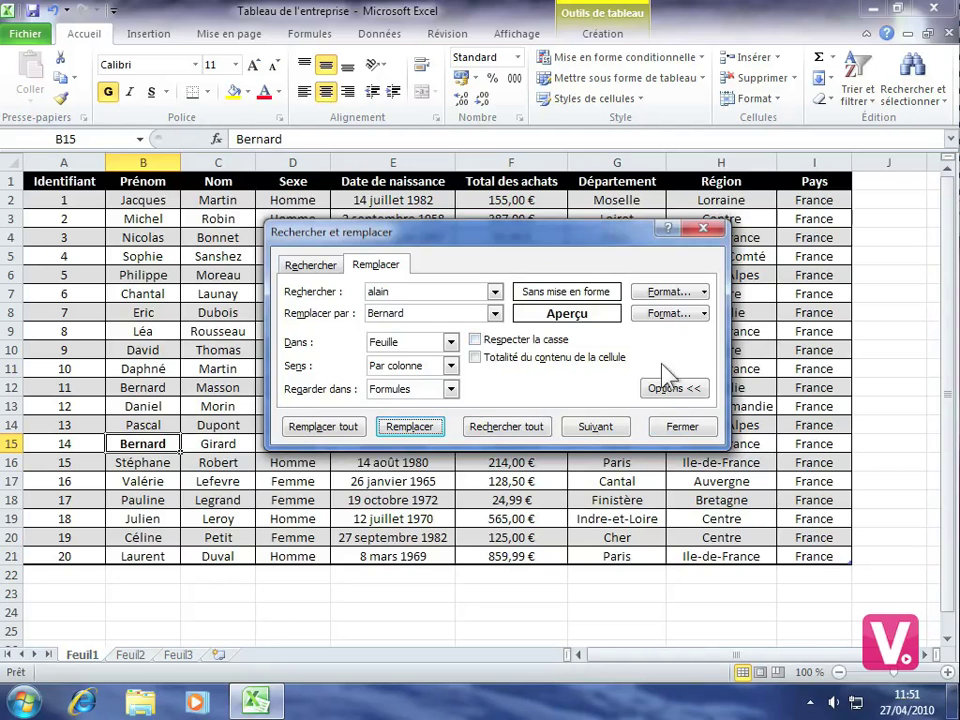
{"action": "left_click", "coordinate": [690, 425]}
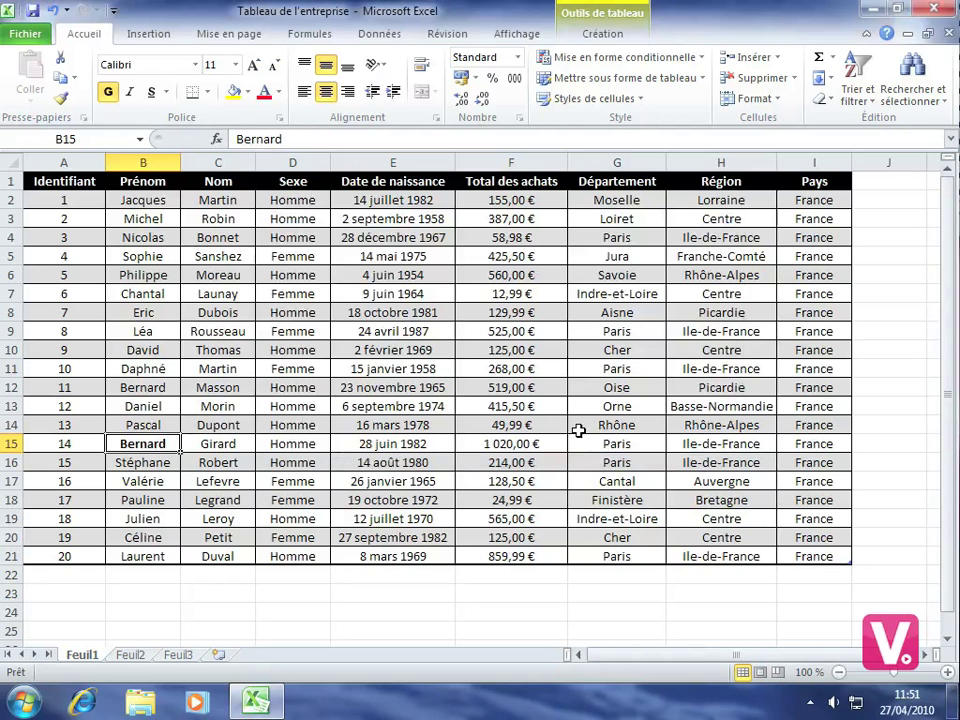